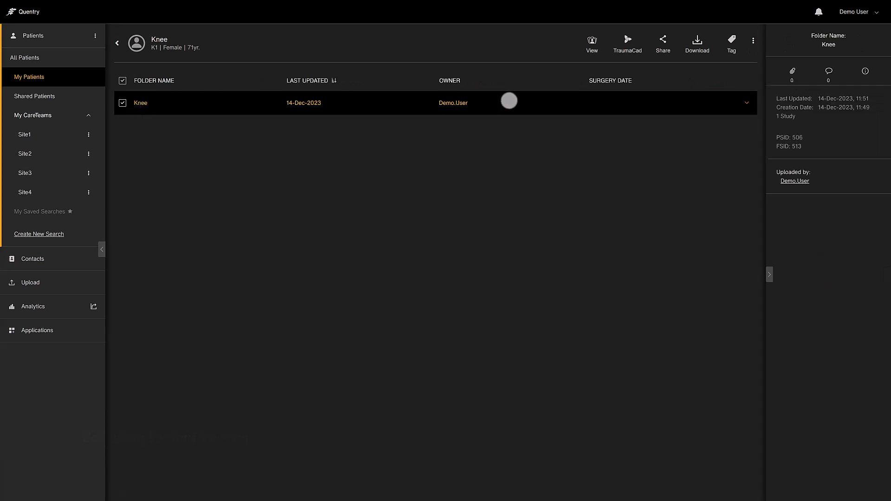
# Launch the Knee folder's images in TraumaCad and confirm the orientation and calibration of both the A/P and LAT images
pyautogui.click(745, 103)
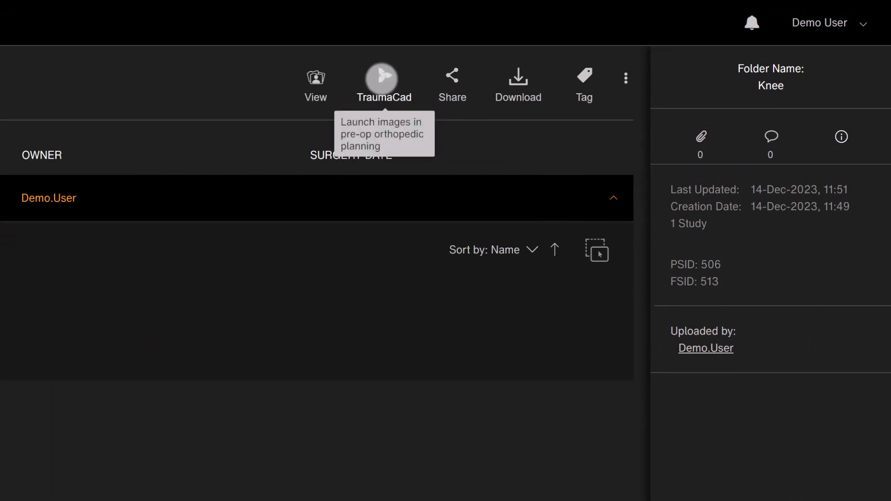
pyautogui.click(382, 78)
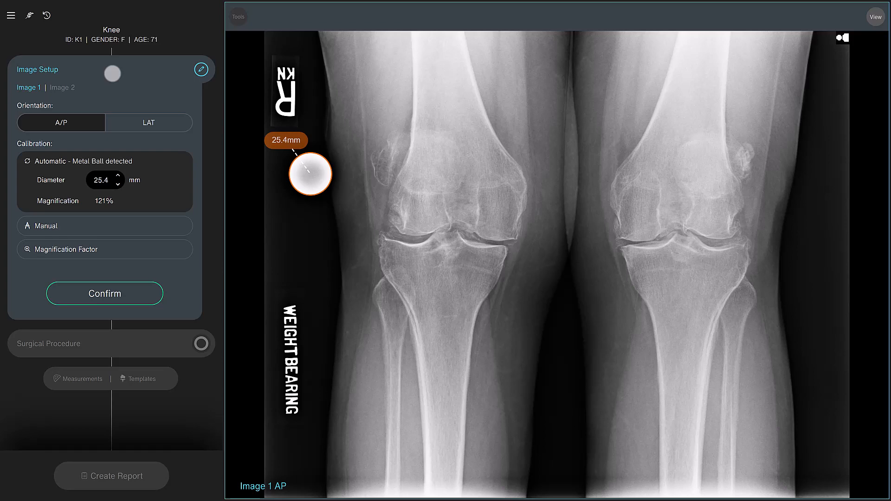
pyautogui.click(116, 293)
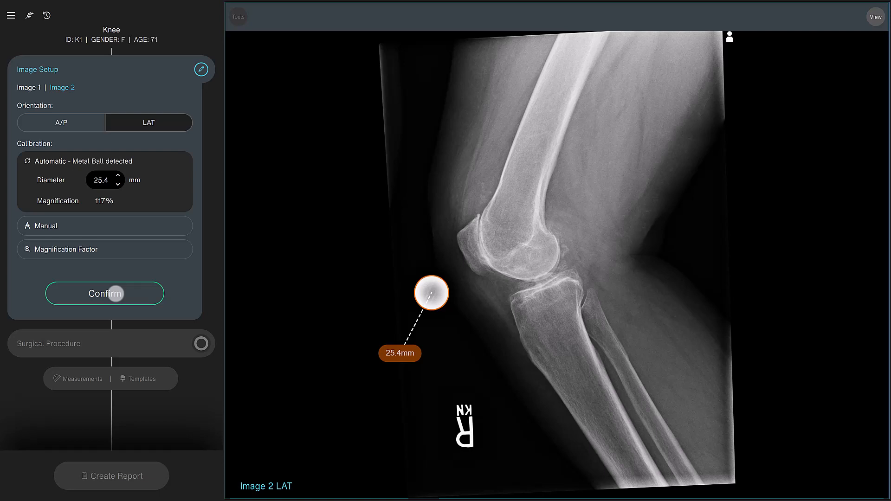
pyautogui.click(116, 294)
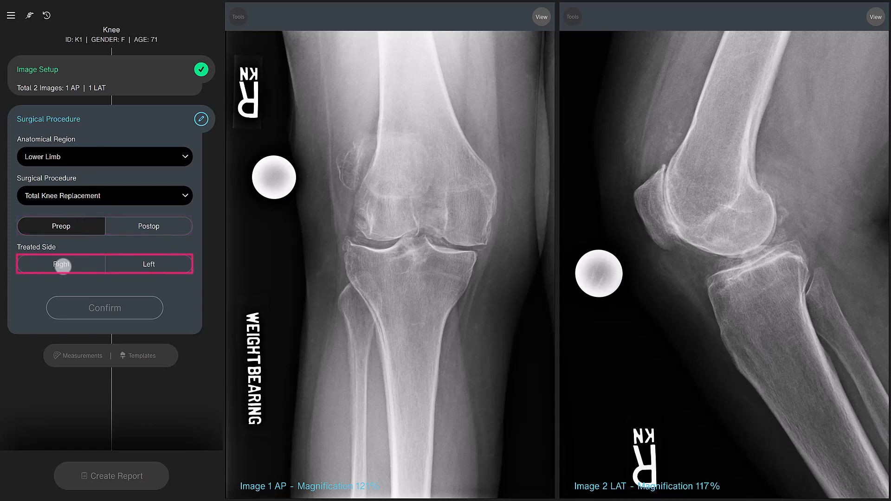
# Confirm the preop Total Knee Replacement procedure with Right as the treated side, and add the Tibial Slope measurement
pyautogui.click(62, 265)
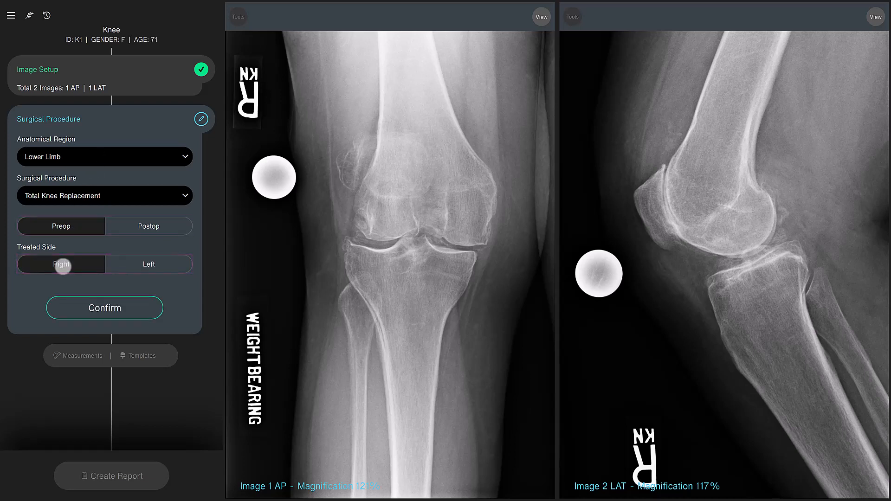
pyautogui.click(113, 309)
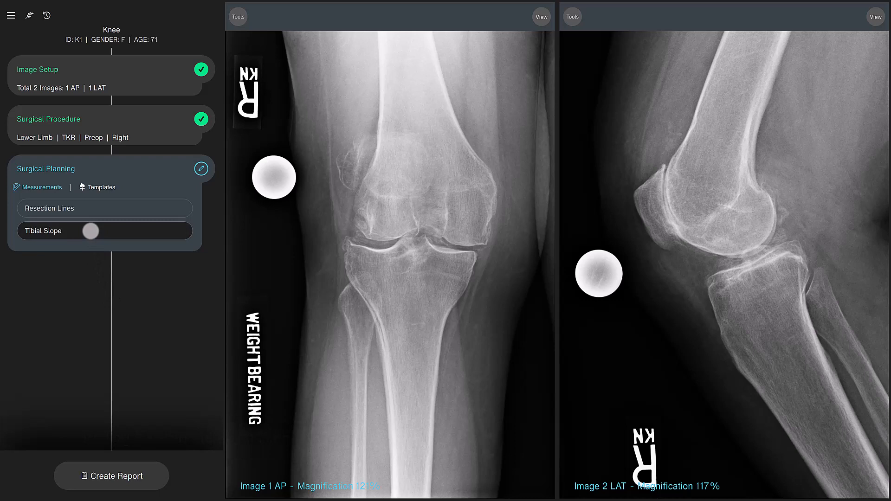
pyautogui.click(102, 236)
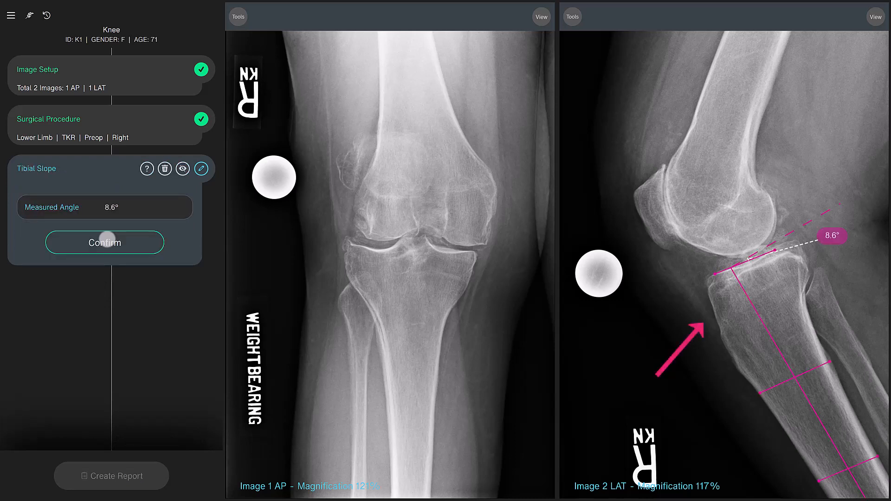
pyautogui.click(105, 242)
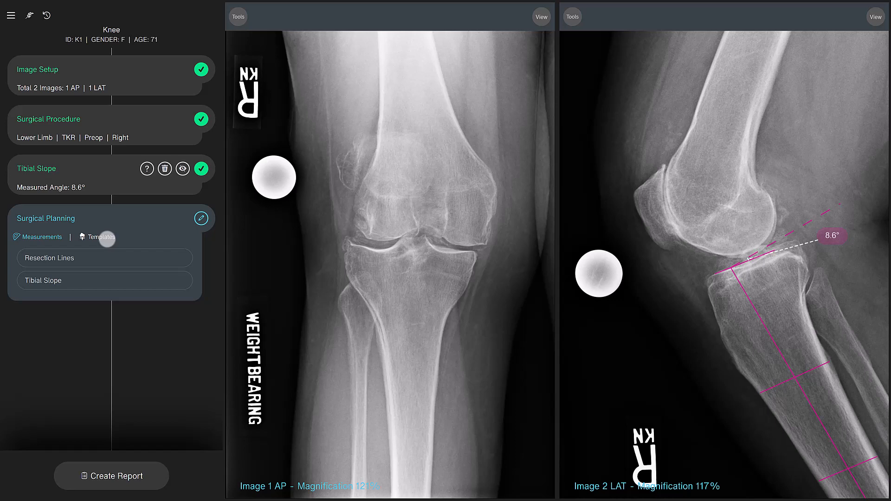
# Search the templates for "attune" and add the Attune Cementless Femoral CR - Depuy implant to the plan
pyautogui.click(104, 237)
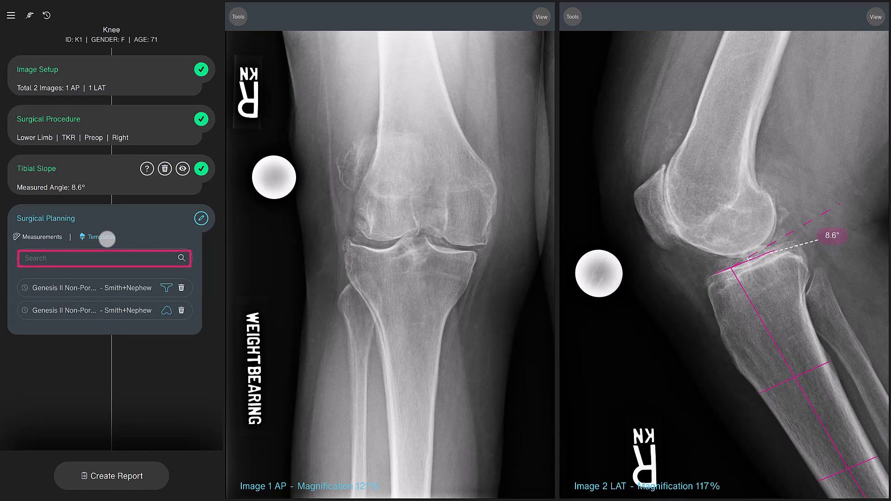
pyautogui.click(90, 259)
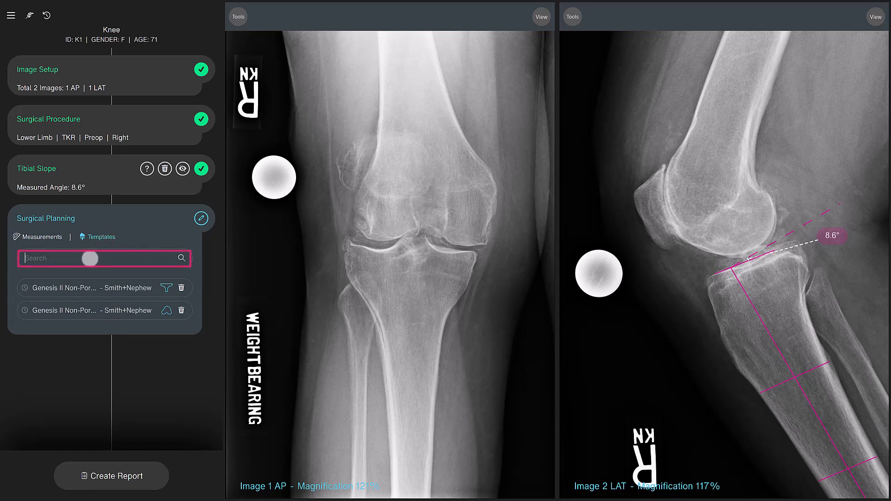
pyautogui.write('attune')
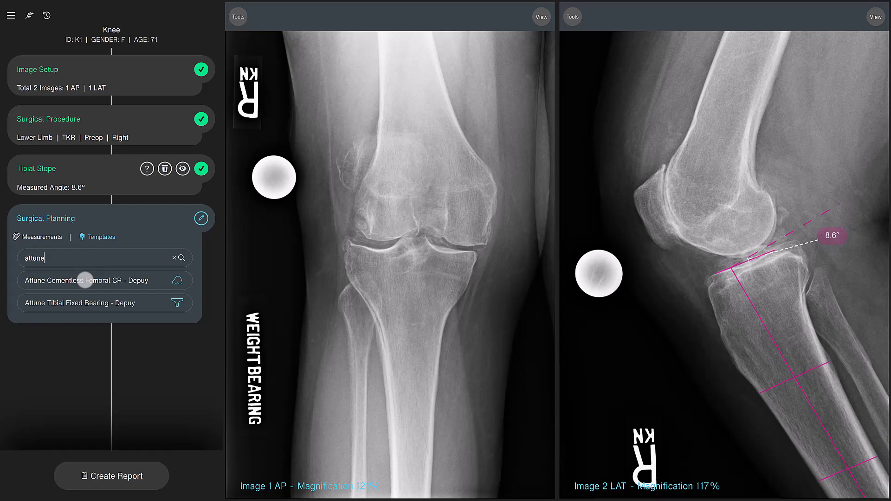
pyautogui.click(85, 280)
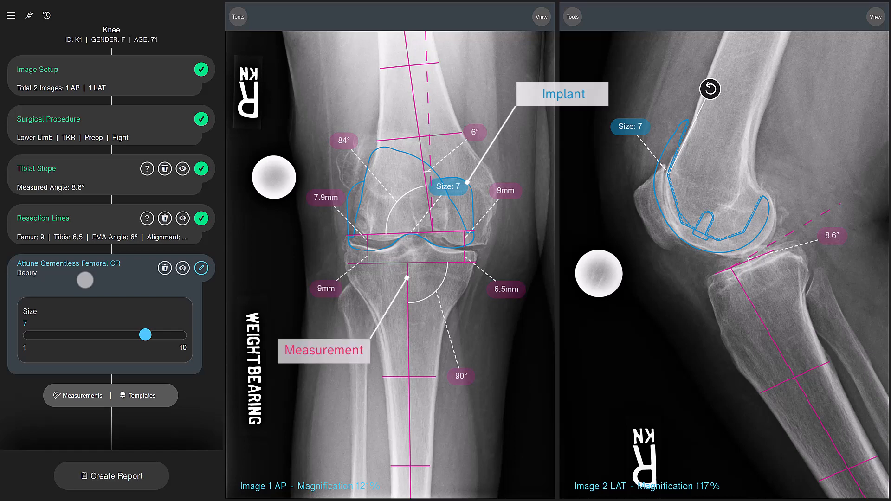
# Adjust the Resection Lines on the AP image by moving the femoral and tibial resection height points inward and shifting the tibial shaft line slightly
pyautogui.click(371, 254)
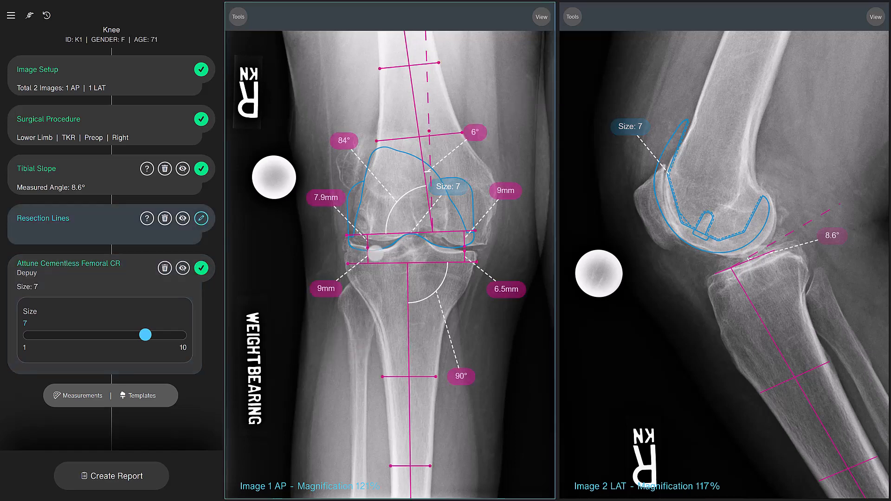
pyautogui.moveTo(370, 253); pyautogui.dragTo(381, 255)
pyautogui.moveTo(464, 254); pyautogui.dragTo(452, 254)
pyautogui.moveTo(367, 239); pyautogui.dragTo(382, 239)
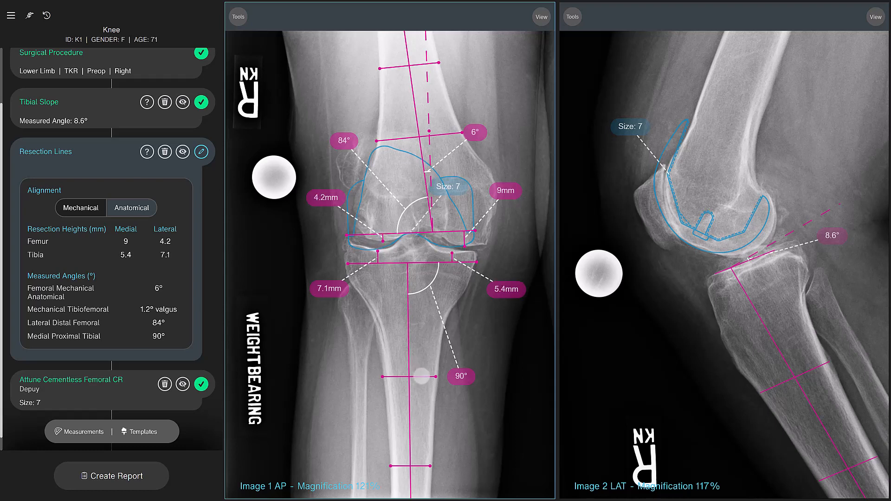
pyautogui.moveTo(420, 376); pyautogui.dragTo(422, 377)
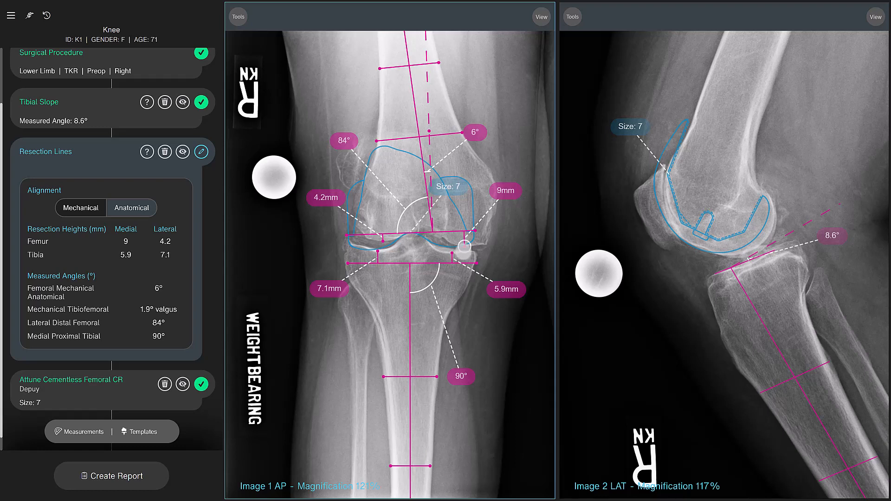
# Reposition the femoral implant slightly medially on the AP image and set its size to 8
pyautogui.scroll(5, 464, 247)
pyautogui.moveTo(461, 233); pyautogui.dragTo(470, 229)
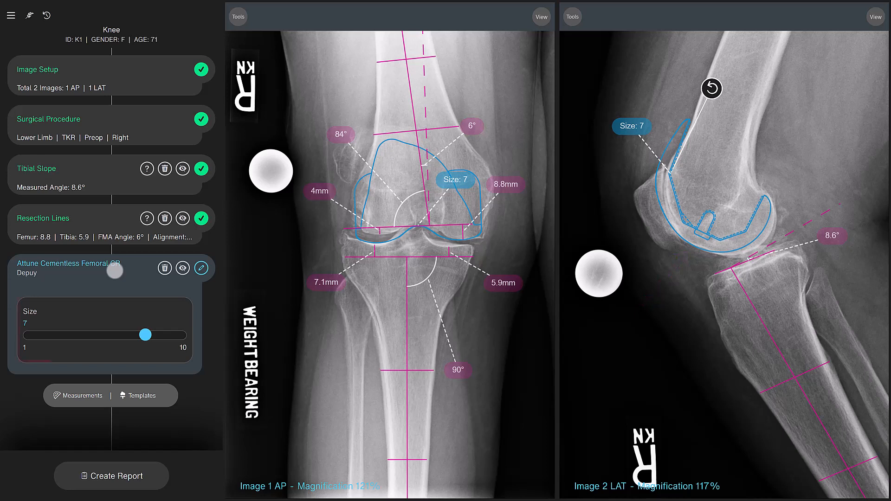
pyautogui.moveTo(146, 336); pyautogui.dragTo(158, 335)
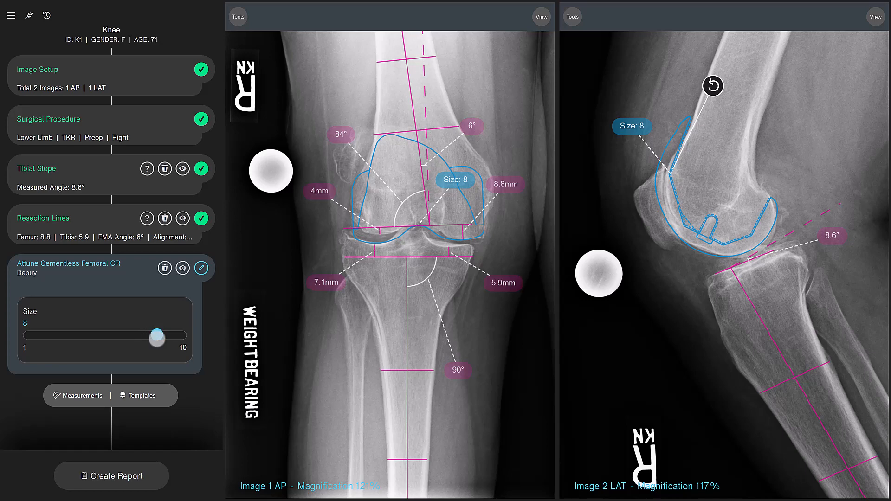
# Add the Attune Tibial Fixed Bearing - Depuy template, reposition it on the tibia in the LAT image, and run the Alignment Simulation
pyautogui.click(139, 396)
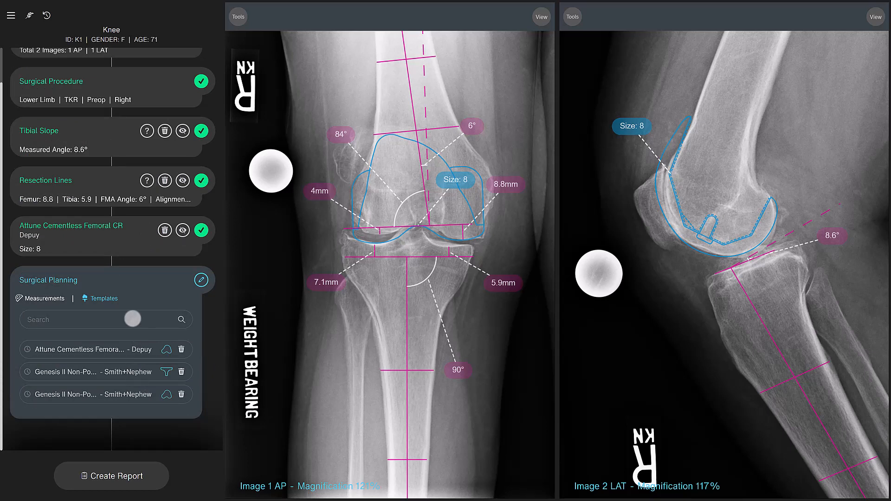
pyautogui.write('attune')
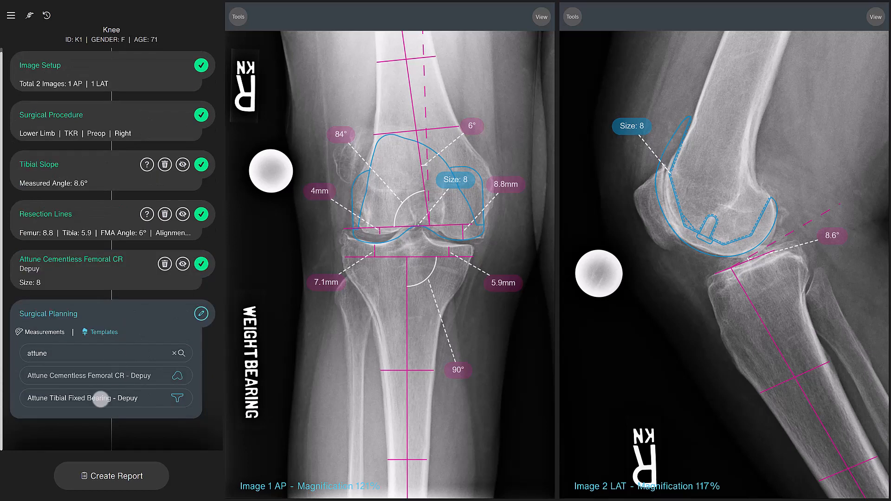
pyautogui.click(100, 398)
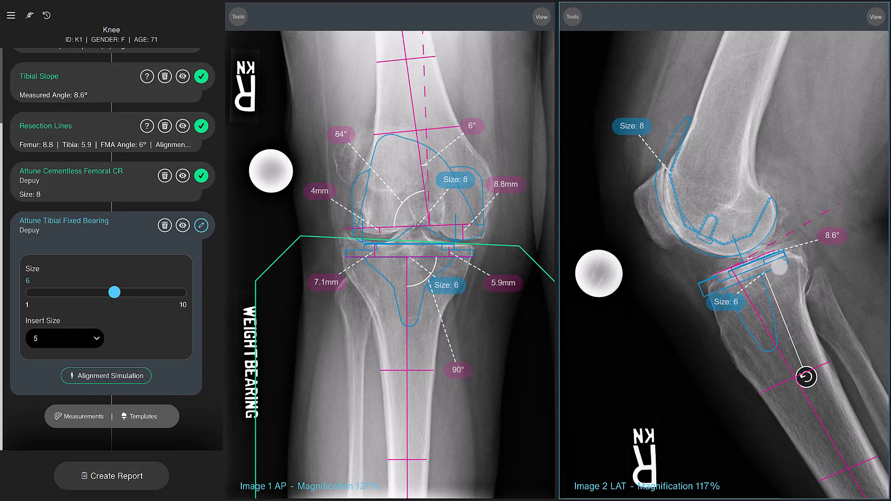
pyautogui.moveTo(779, 268); pyautogui.dragTo(788, 263)
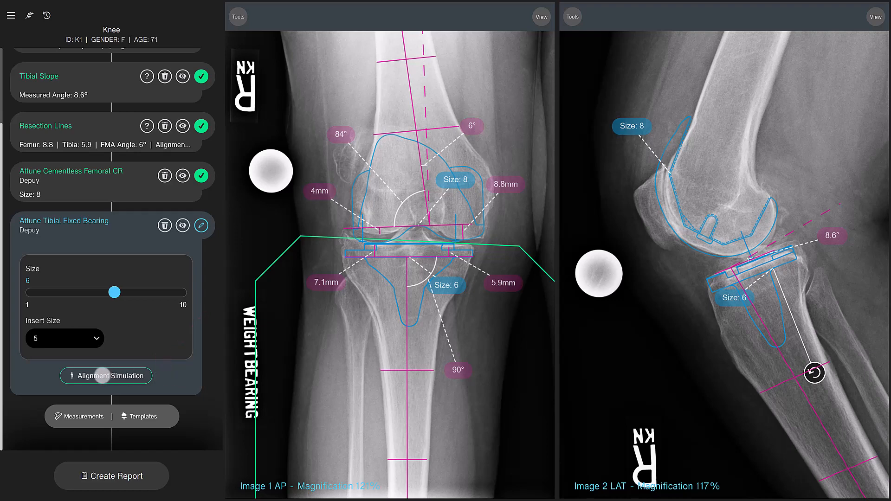
pyautogui.click(101, 375)
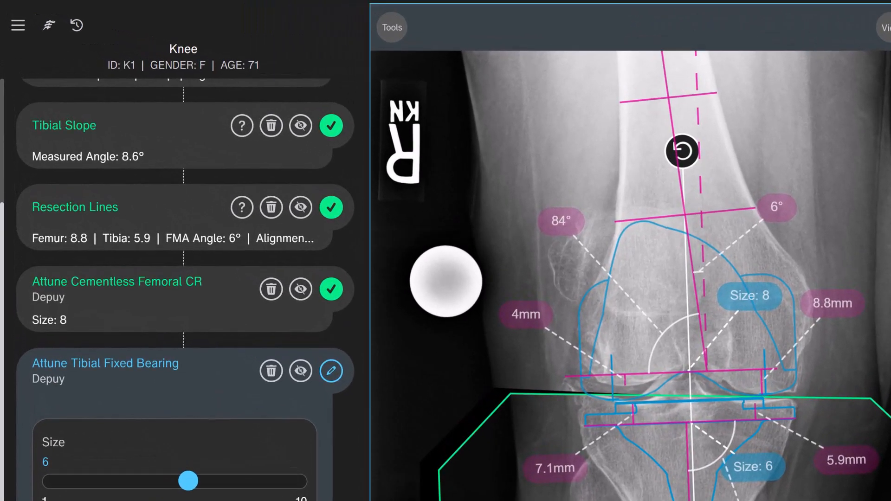
# Draw a Ruler measurement along the lateral side of the distal femur down to the joint on the AP image and move its label clear
pyautogui.click(392, 27)
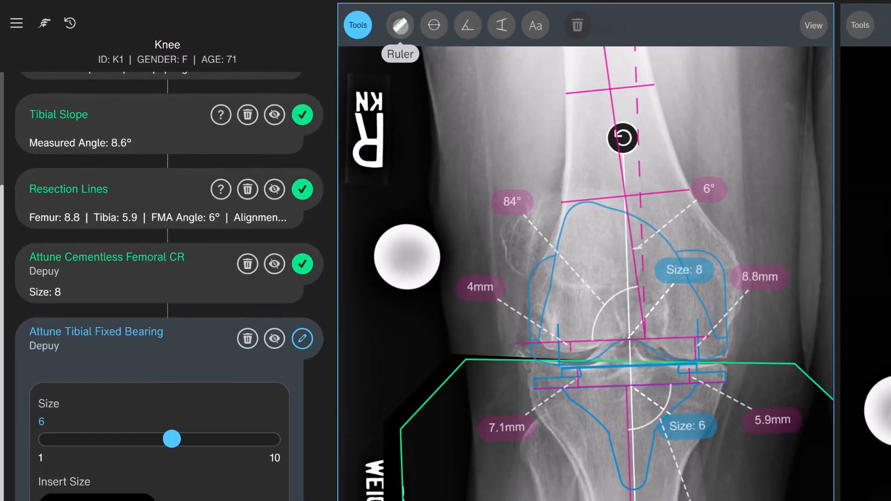
pyautogui.click(438, 28)
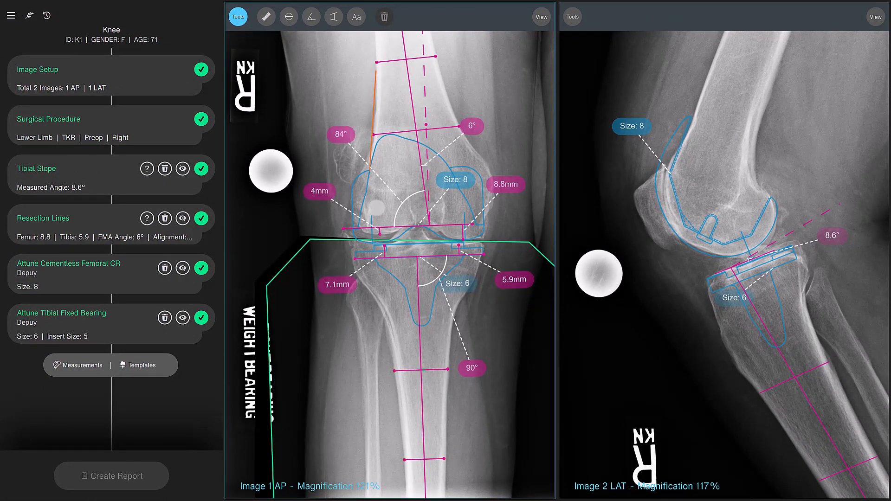
pyautogui.click(383, 235)
pyautogui.moveTo(351, 154); pyautogui.dragTo(306, 91)
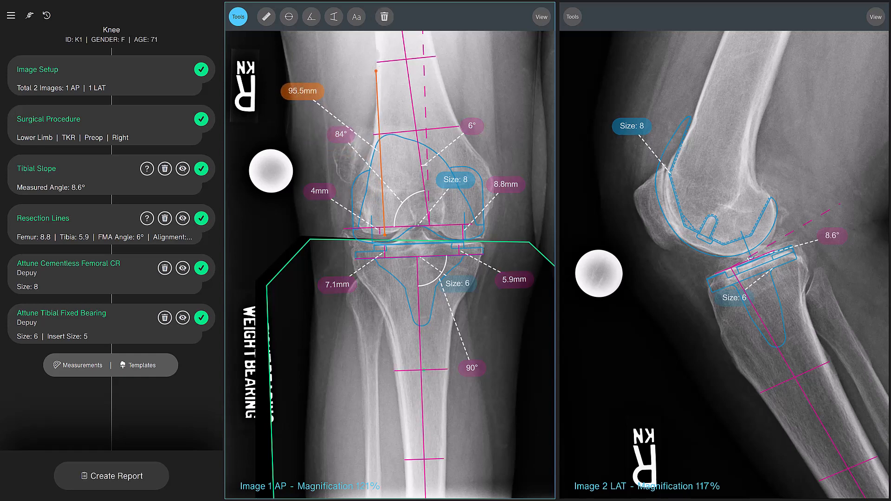
# Add the text annotation "Fibula is too long" at the upper fibula on the AP image and move its label beside the leg
pyautogui.click(357, 17)
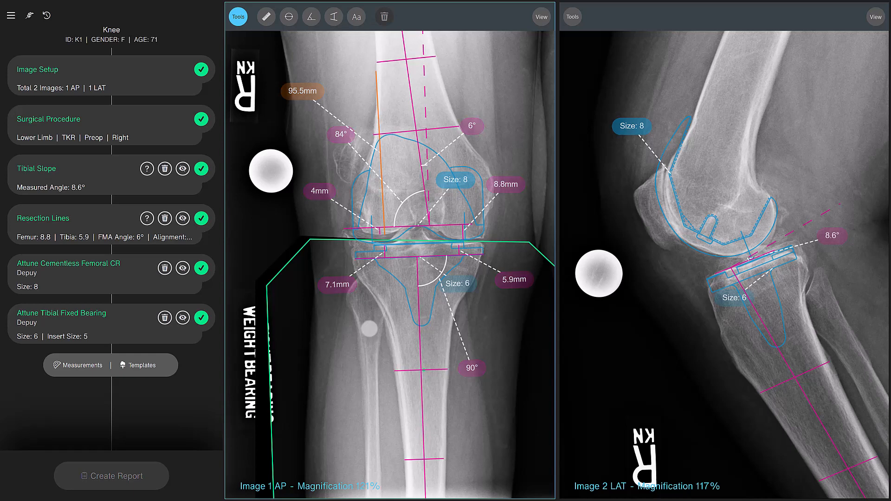
pyautogui.click(369, 329)
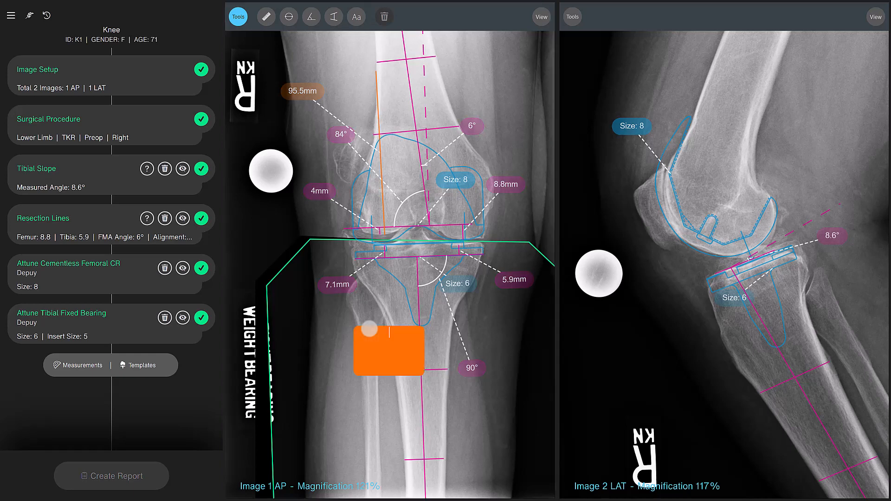
pyautogui.write('Fibula is too long')
pyautogui.click(429, 373)
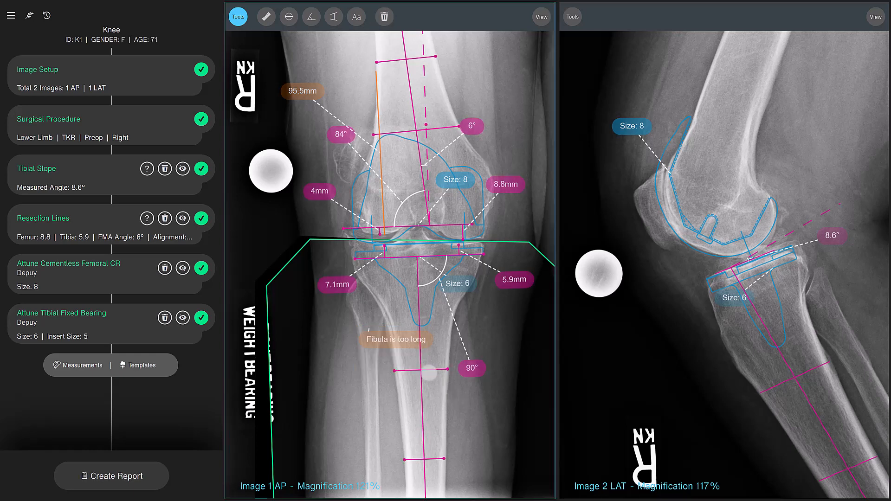
pyautogui.moveTo(399, 344)
pyautogui.mouseDown()
pyautogui.moveTo(318, 361)
pyautogui.moveTo(316, 352)
pyautogui.mouseUp()
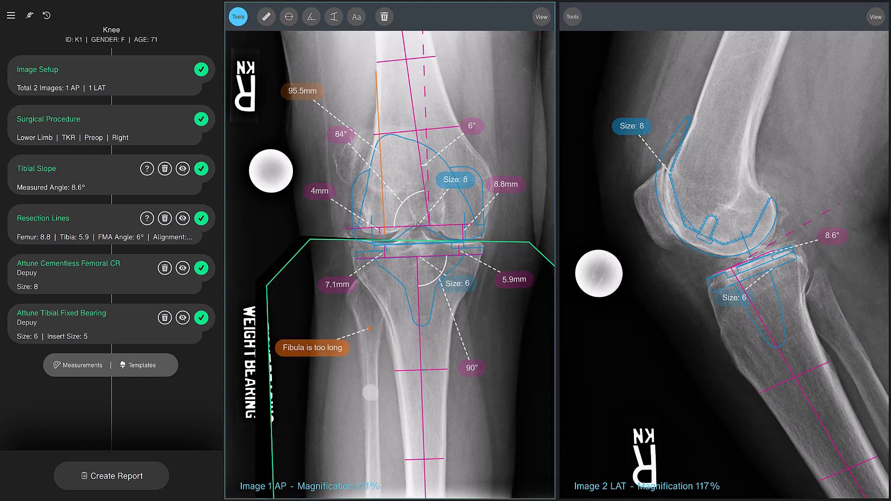
# Create the report and remove Study Date and Created By from the data displayed on the report image
pyautogui.click(107, 475)
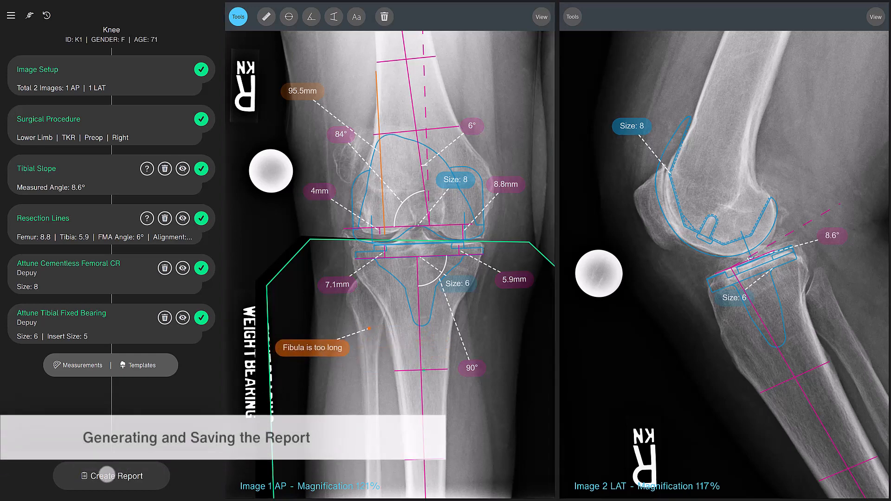
pyautogui.click(107, 474)
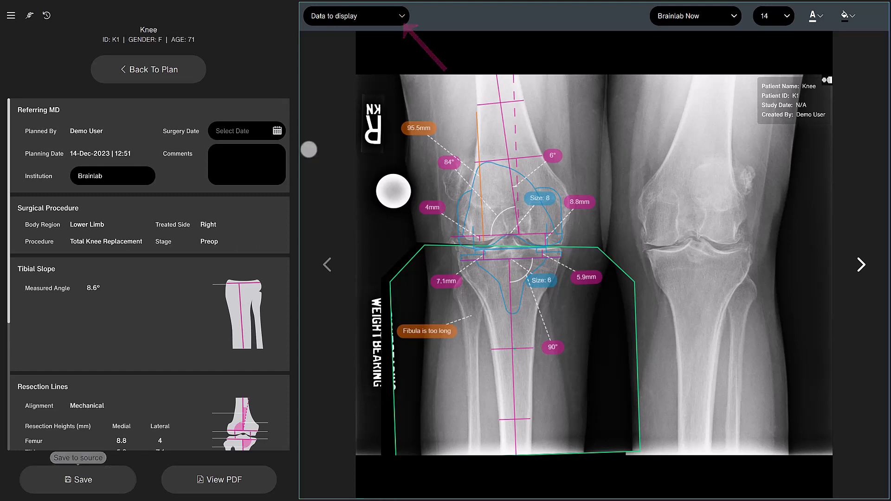
pyautogui.click(367, 19)
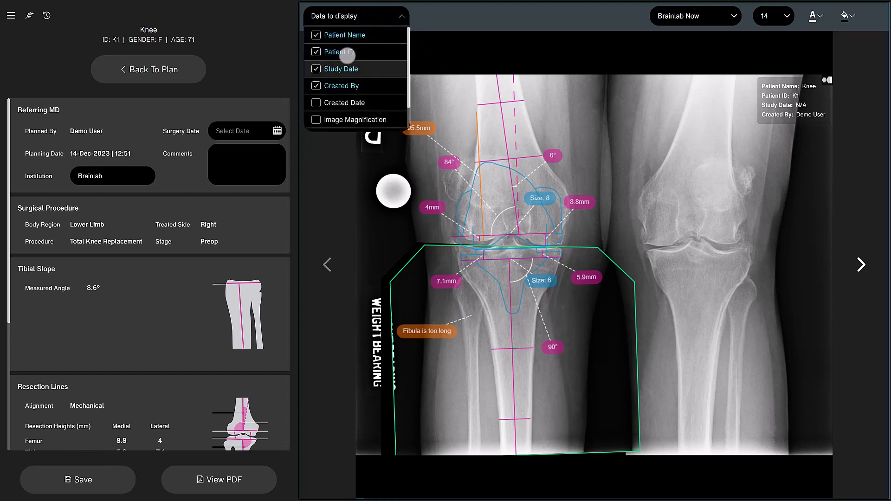
pyautogui.click(340, 69)
pyautogui.click(325, 86)
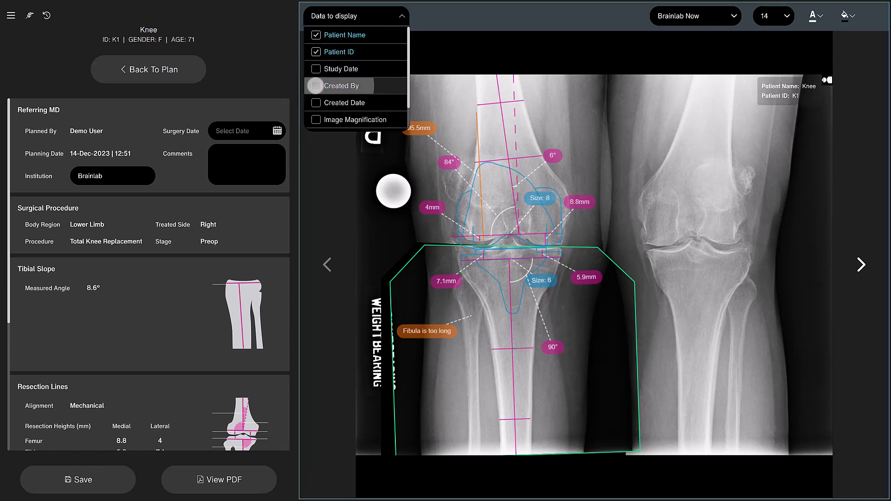
pyautogui.scroll(-1, 318, 123)
pyautogui.click(318, 122)
pyautogui.click(399, 17)
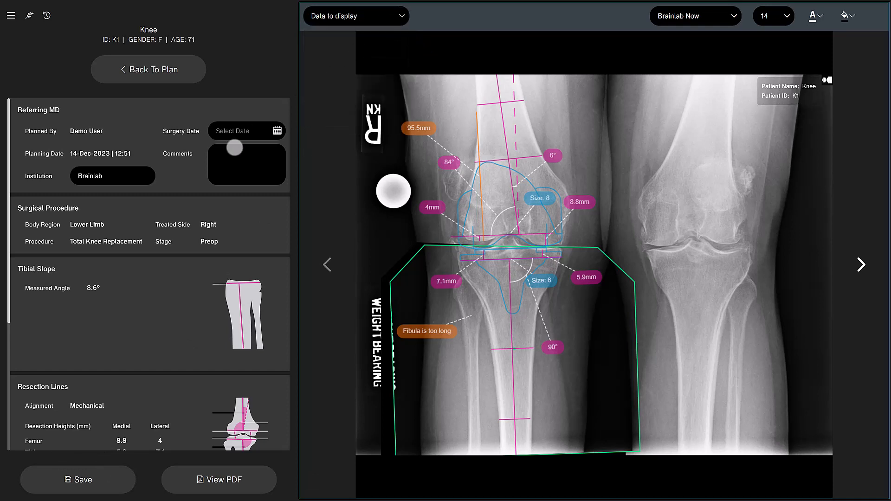
pyautogui.moveTo(8, 203)
pyautogui.mouseDown()
pyautogui.moveTo(7, 349)
pyautogui.moveTo(18, 193)
pyautogui.mouseUp()
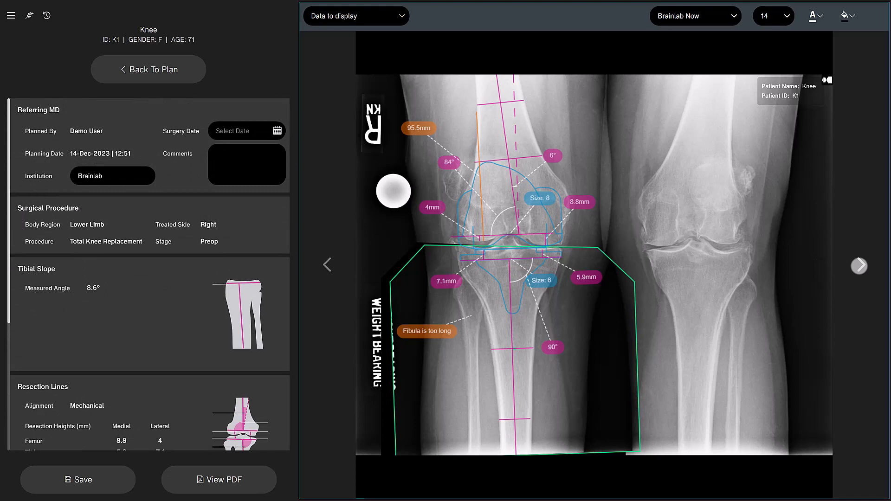
# Check both report images, then set the surgery date to 15-Jan-2024 and add the comment "Please review!" to the report
pyautogui.click(859, 265)
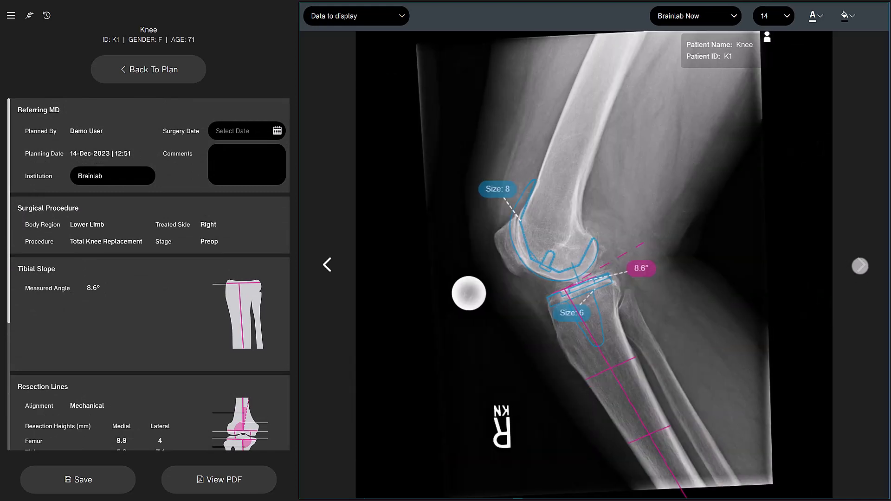
pyautogui.click(324, 264)
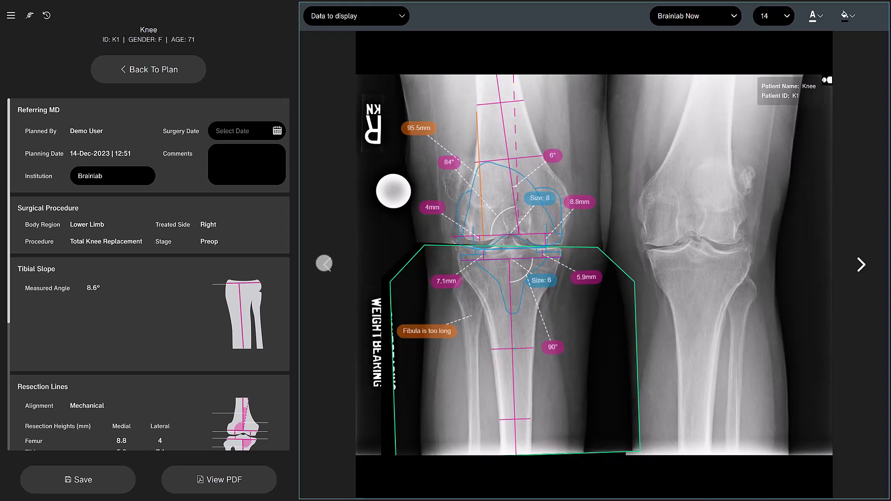
pyautogui.click(278, 130)
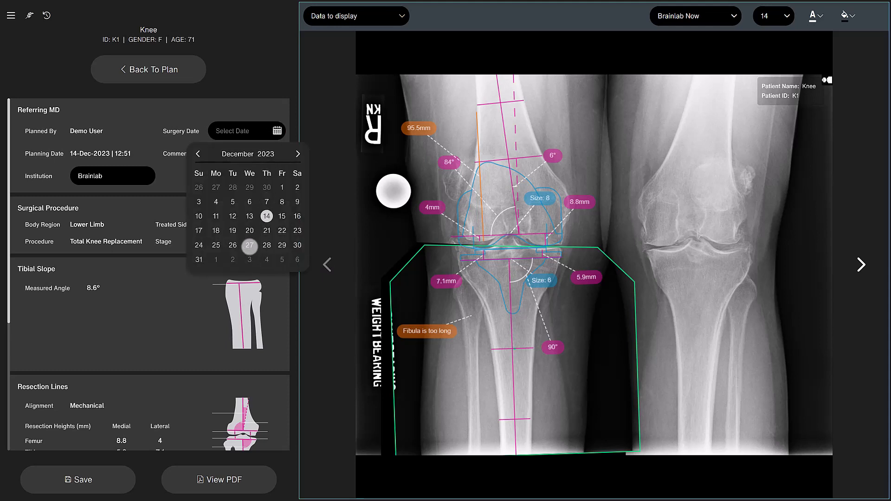
pyautogui.click(298, 154)
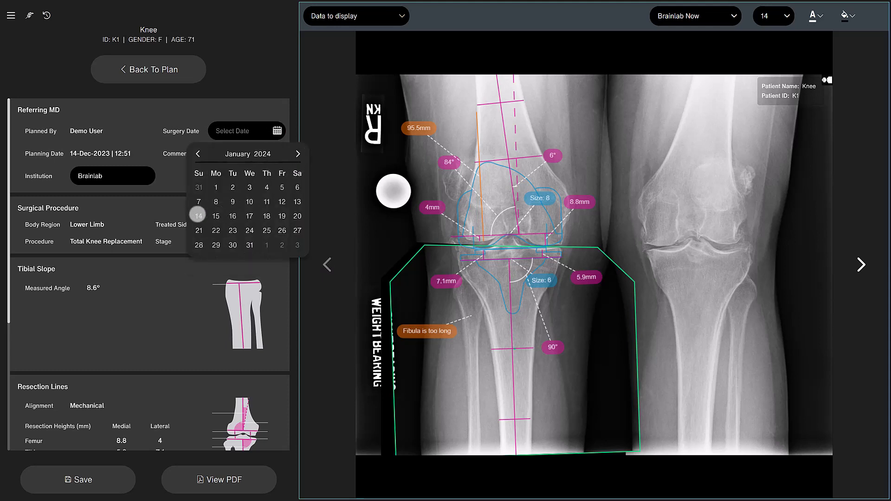
pyautogui.click(217, 216)
pyautogui.click(239, 165)
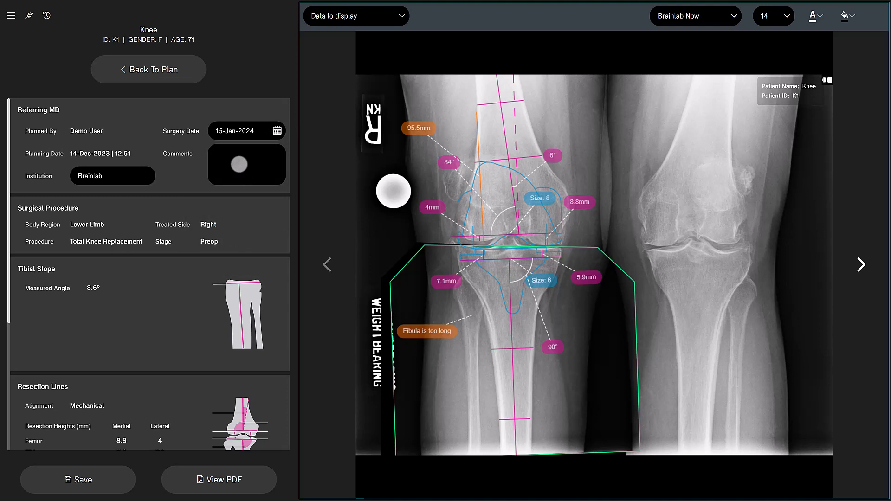
pyautogui.write('Please review!')
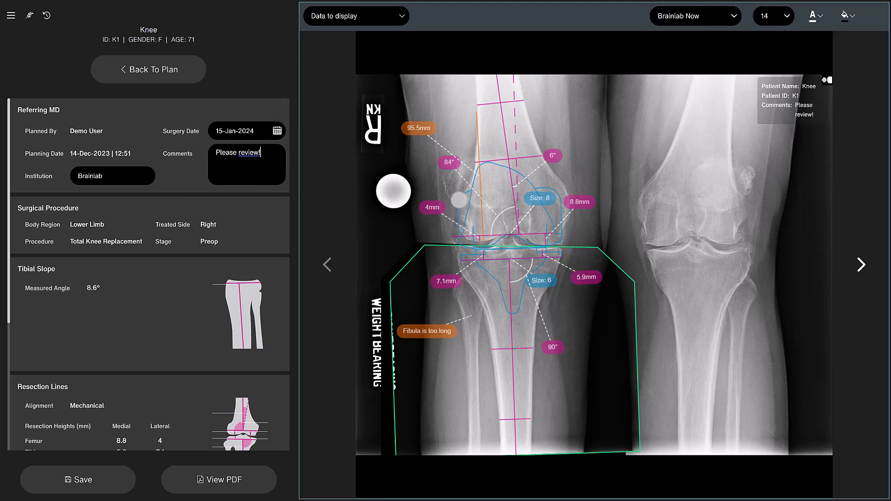
# Move the patient data block to the opposite upper corner of the lateral report image and set its font size to 16
pyautogui.click(861, 265)
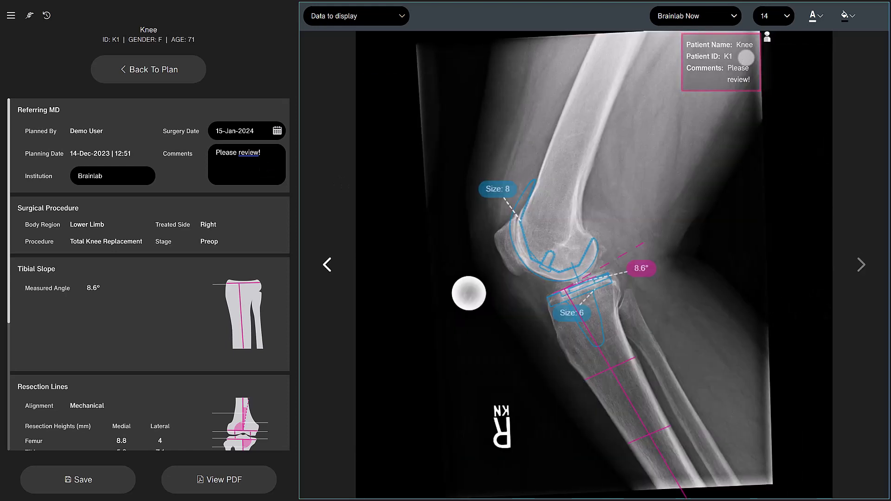
pyautogui.moveTo(743, 57); pyautogui.dragTo(491, 57)
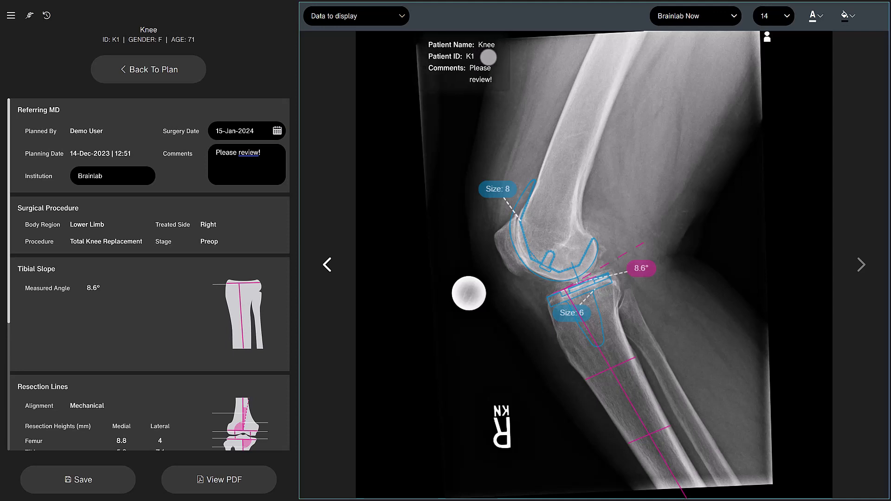
pyautogui.click(781, 15)
pyautogui.click(764, 90)
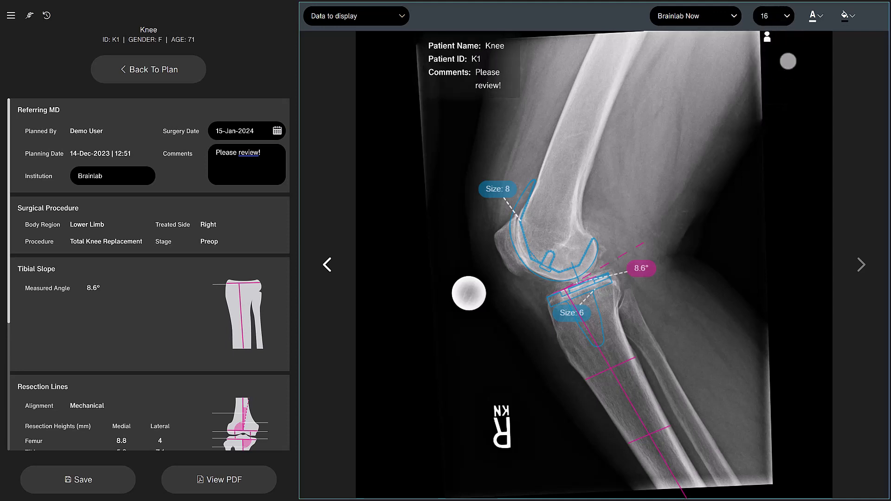
# Change the patient data block's text colour to yellow and its background fill to green
pyautogui.click(816, 15)
pyautogui.click(821, 37)
pyautogui.click(845, 15)
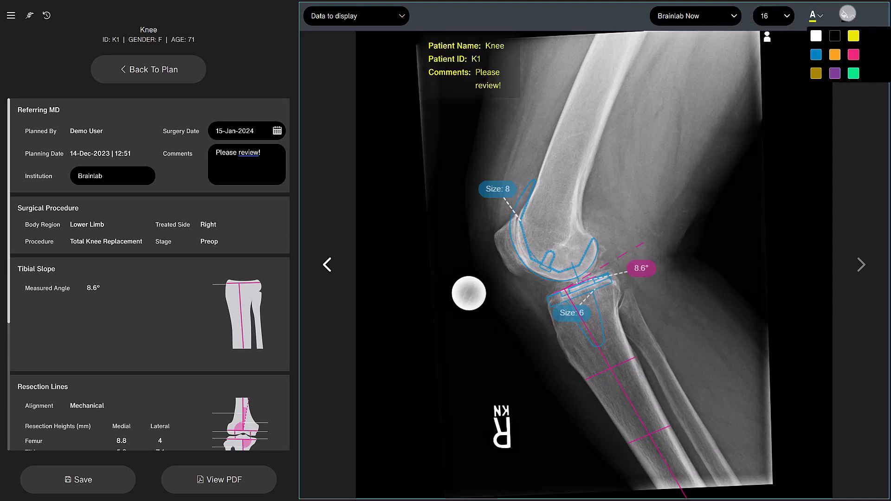
pyautogui.click(853, 70)
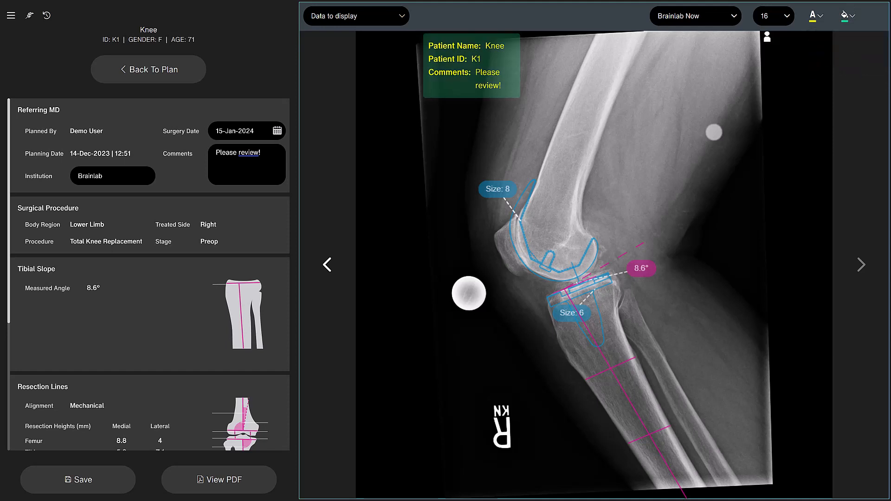
# Review the planning report as a PDF through its pages and save the report to source
pyautogui.click(221, 480)
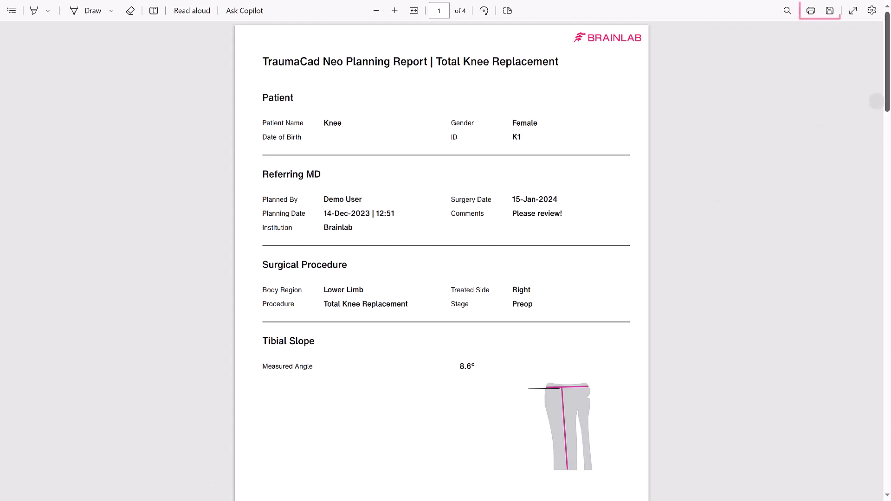
pyautogui.moveTo(887, 96); pyautogui.dragTo(880, 476)
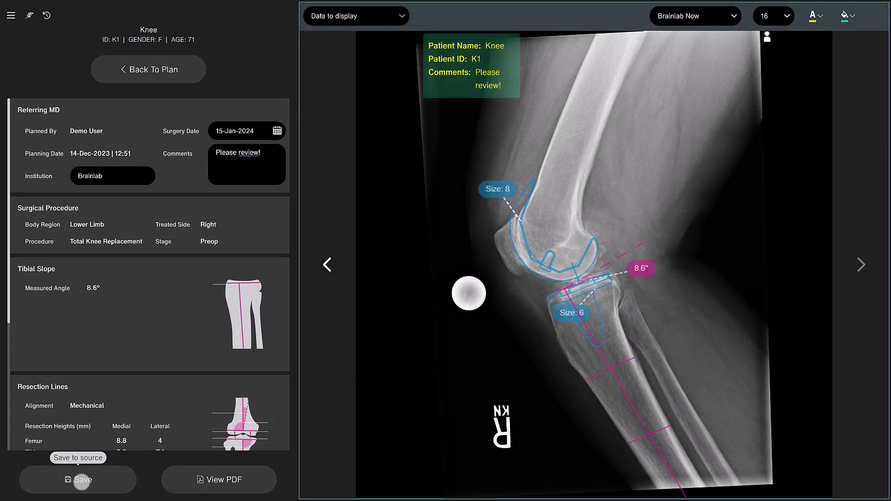
pyautogui.click(81, 482)
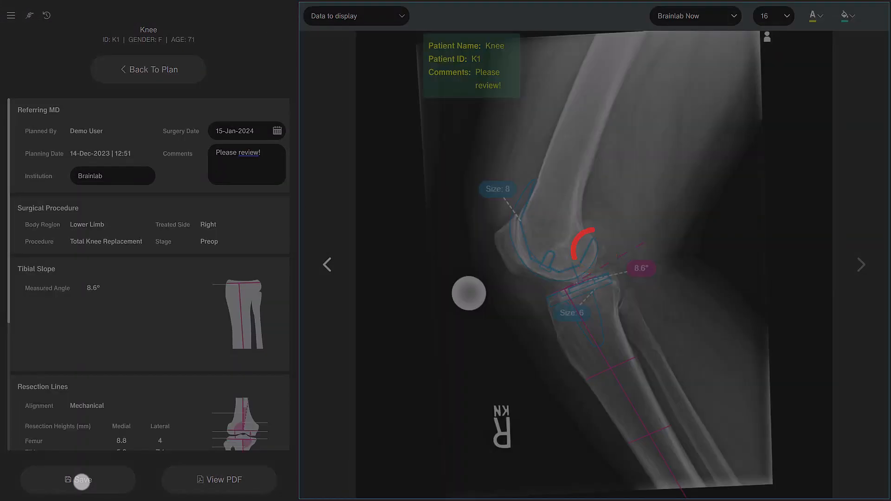